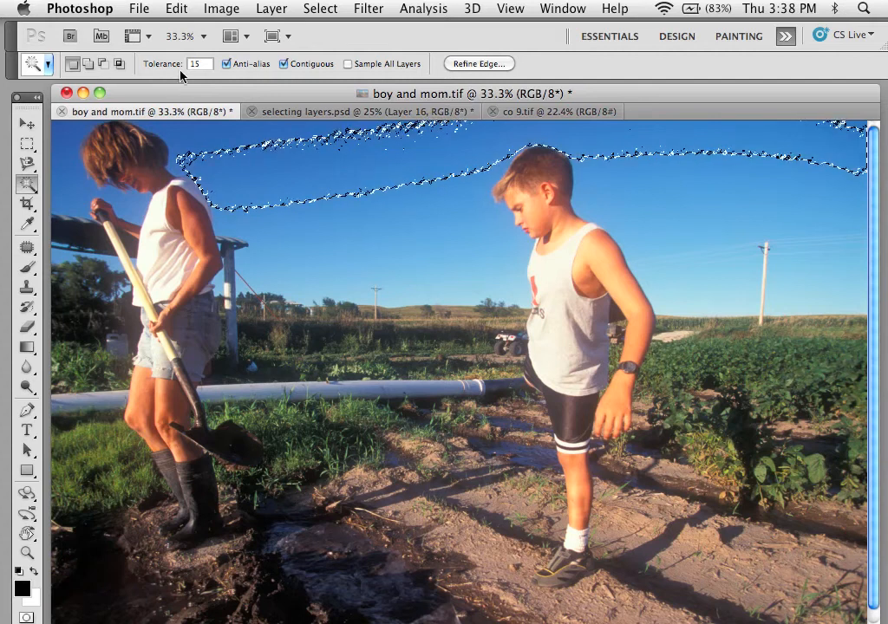
Magnify the sky selection to 3200% to examine its individual pixels, and fit the whole image back on screen
key(z)
drag(222, 145, 593, 393)
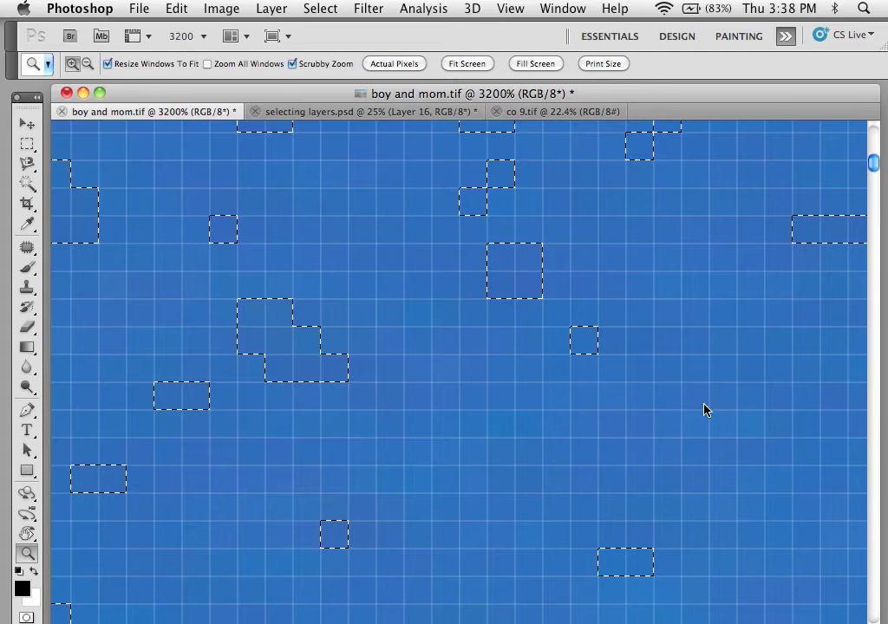
drag(591, 433, 532, 299)
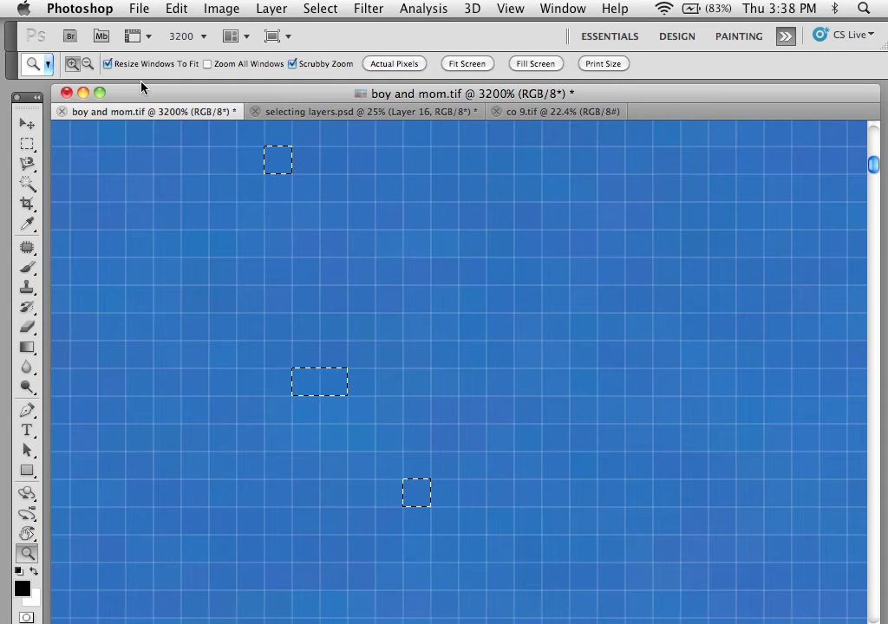
key(super+0)
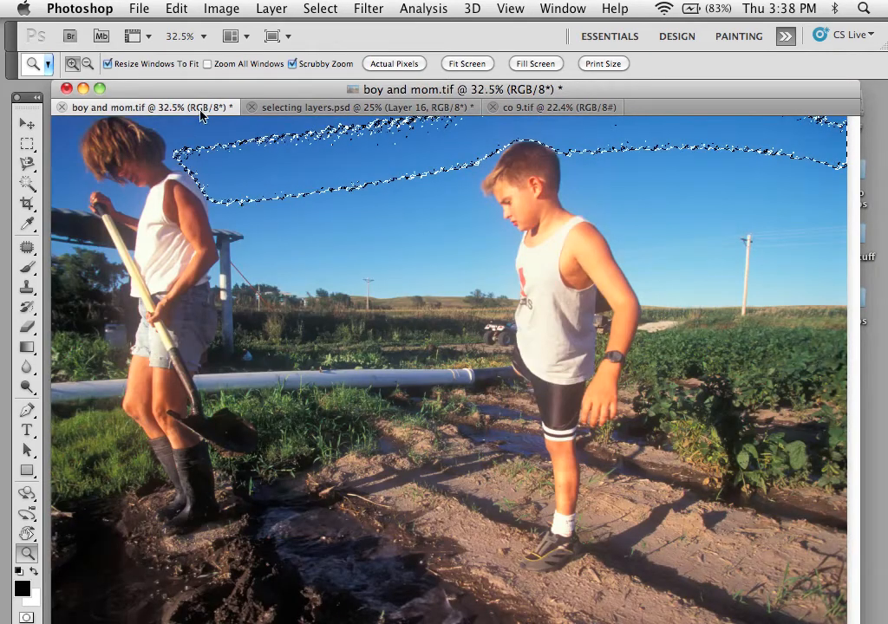
Sample the lower, middle and upper sky one after another with the Magic Wand at tolerance 15 and Contiguous on
click(27, 183)
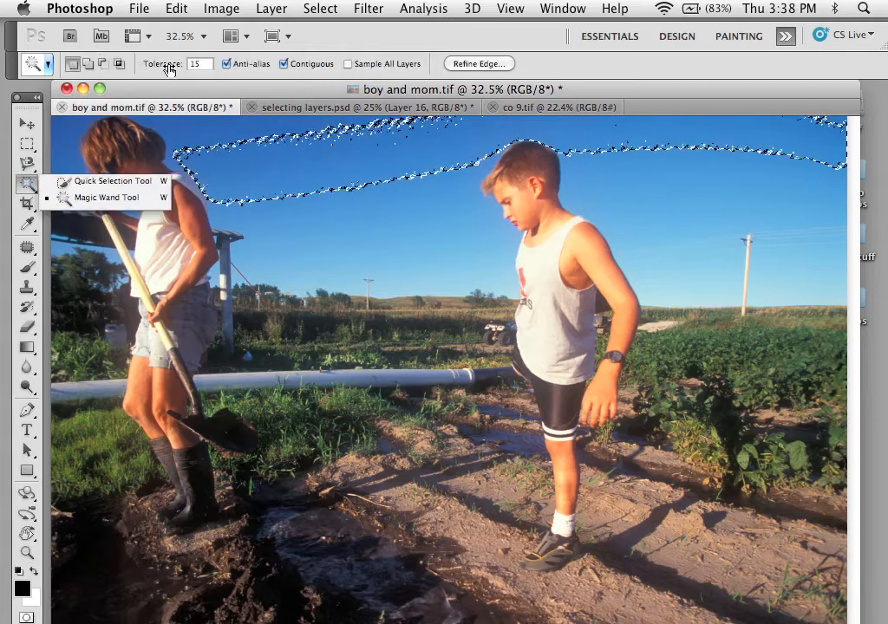
click(206, 65)
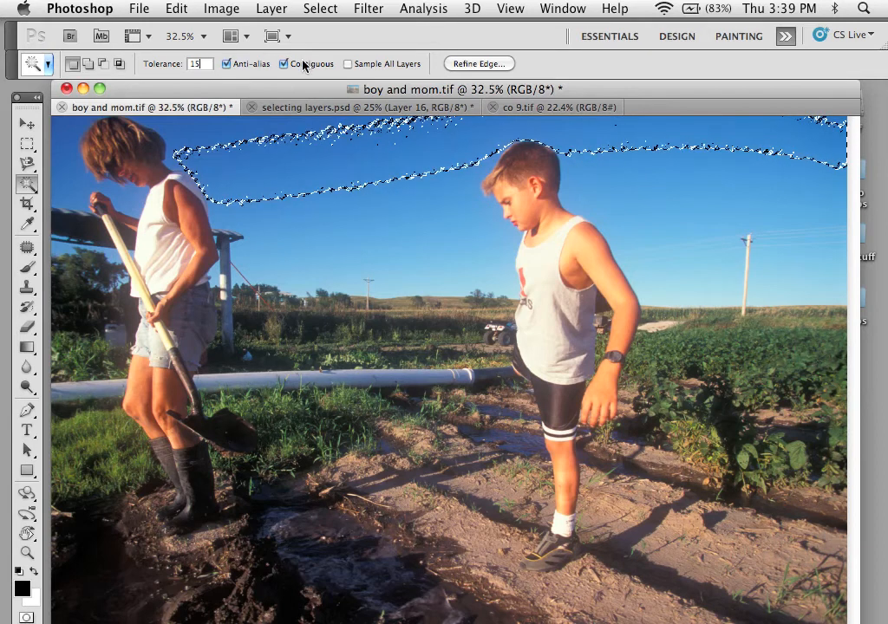
click(357, 263)
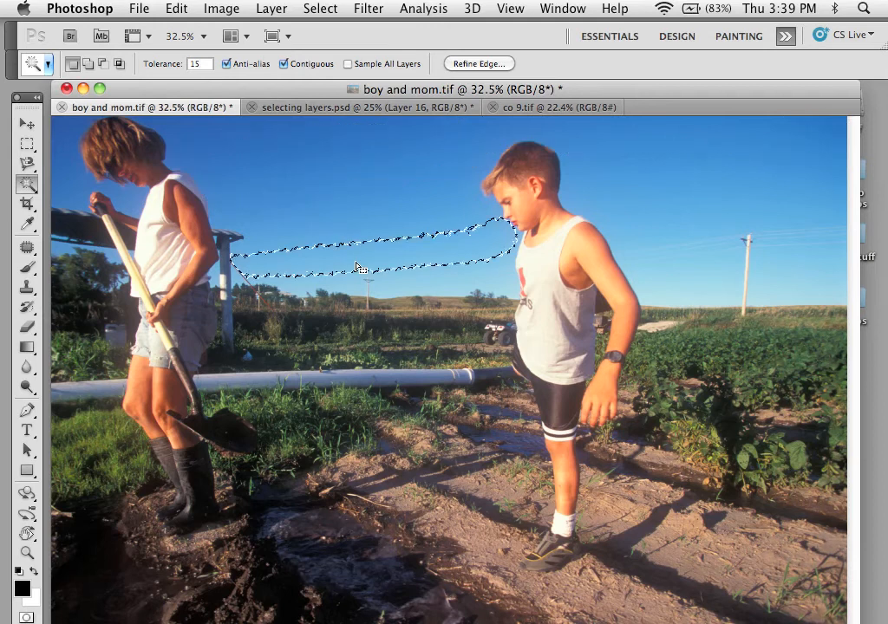
click(321, 190)
click(214, 156)
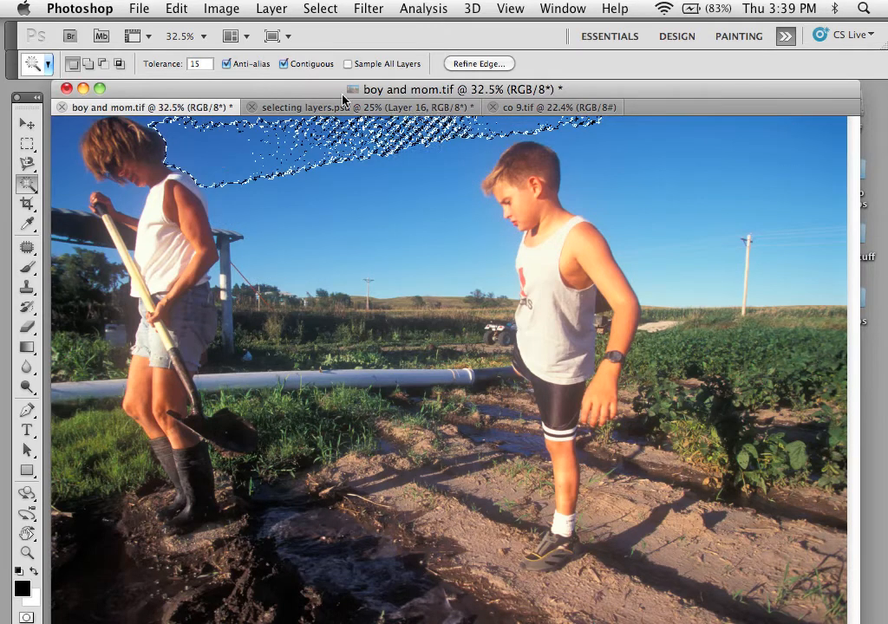
Sample several dark spots in the plants beside the boy with the Magic Wand, keeping Contiguous on
click(327, 68)
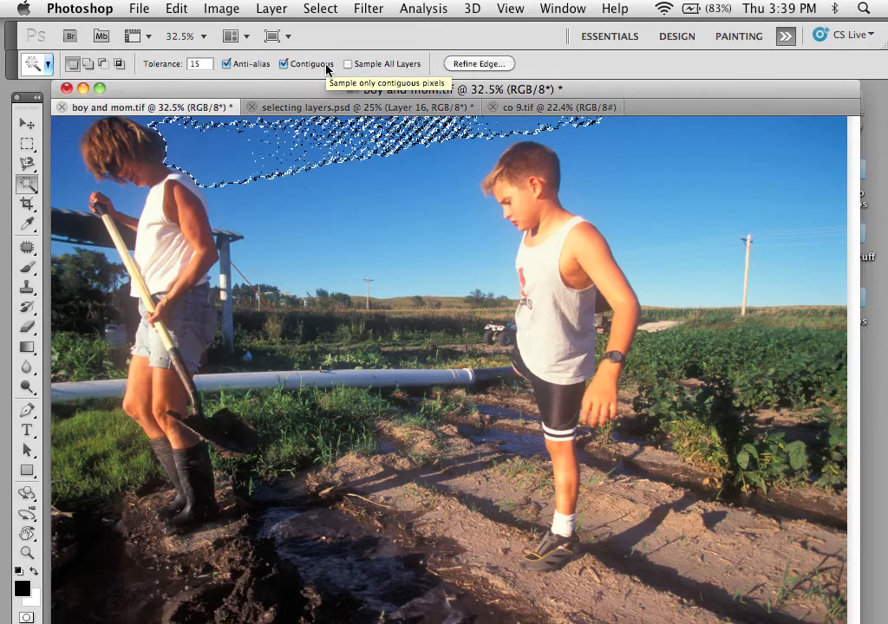
click(327, 67)
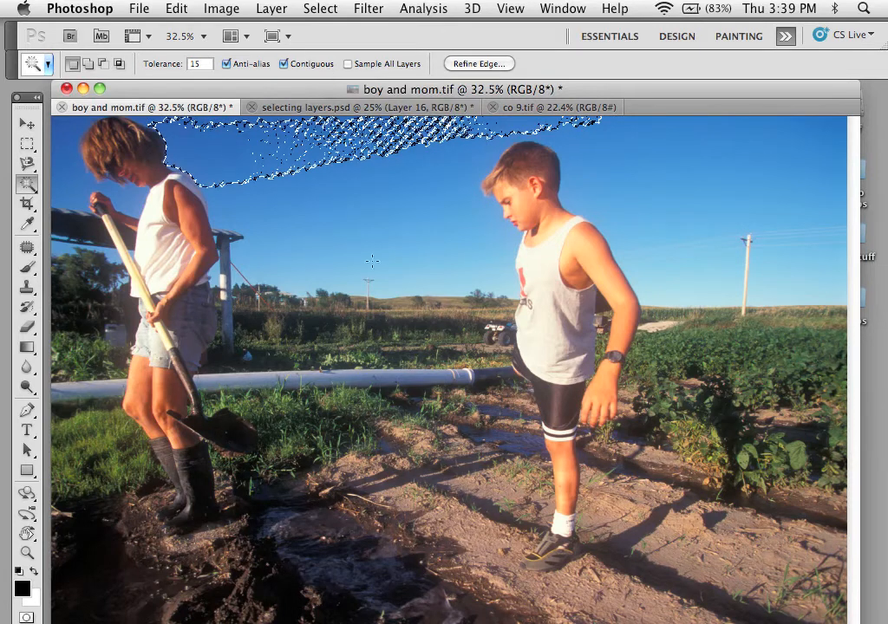
click(724, 351)
click(733, 357)
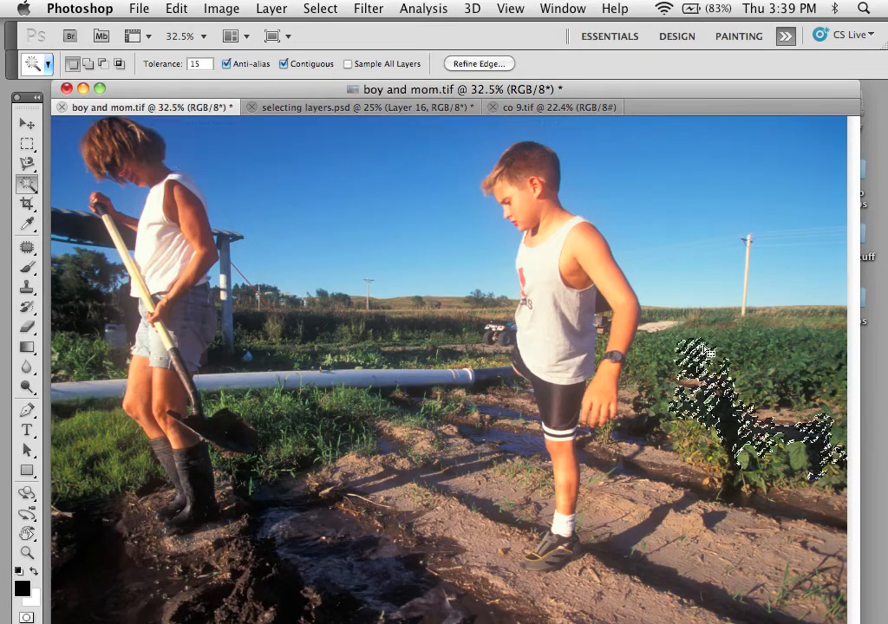
click(716, 351)
click(703, 340)
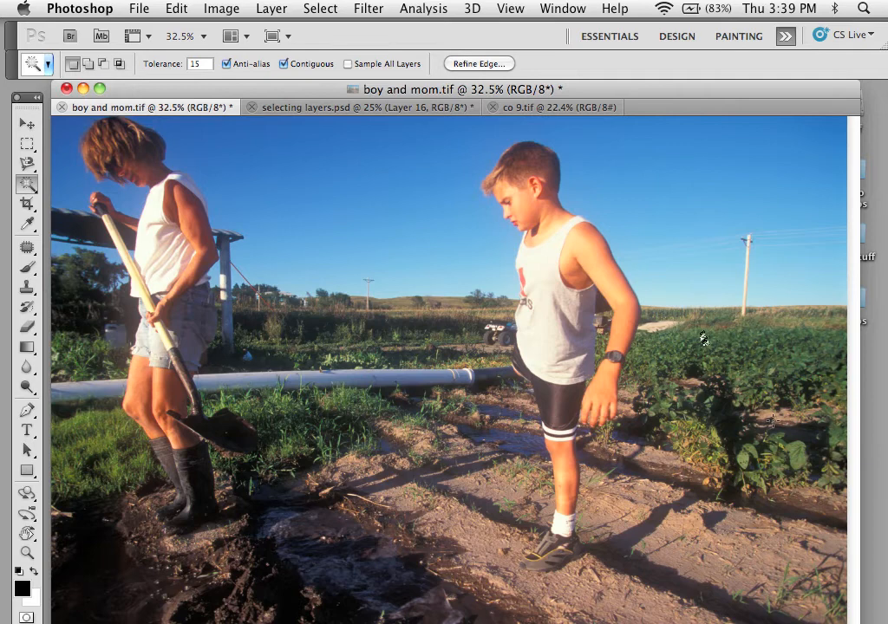
Select the dark plant tones across the whole image with Contiguous off, then turn Contiguous back on and deselect
click(703, 340)
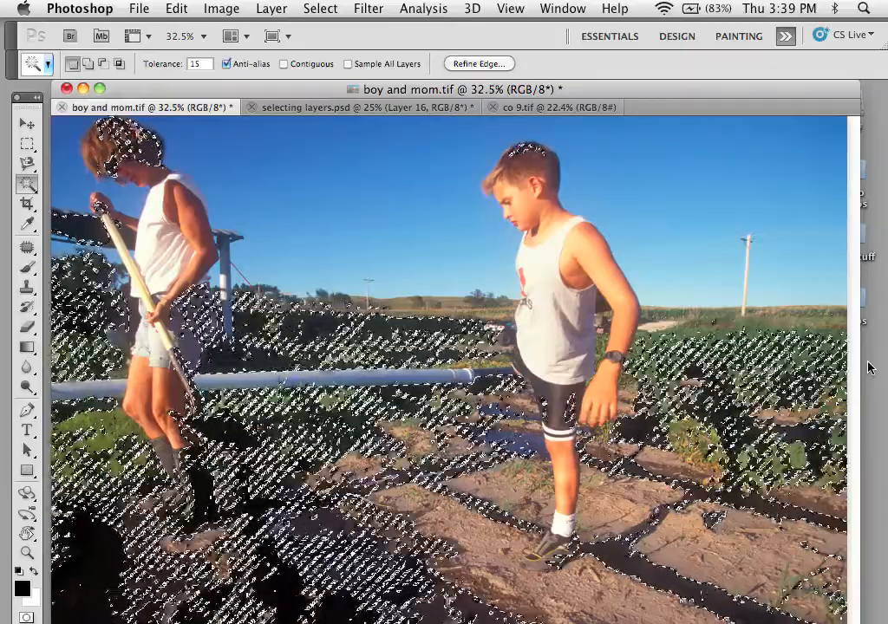
click(314, 64)
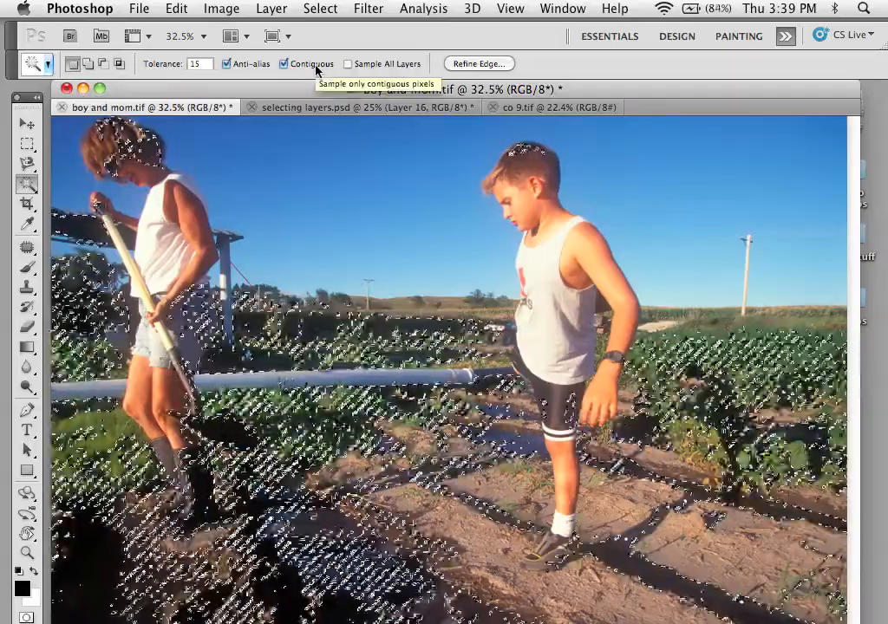
key(super+d)
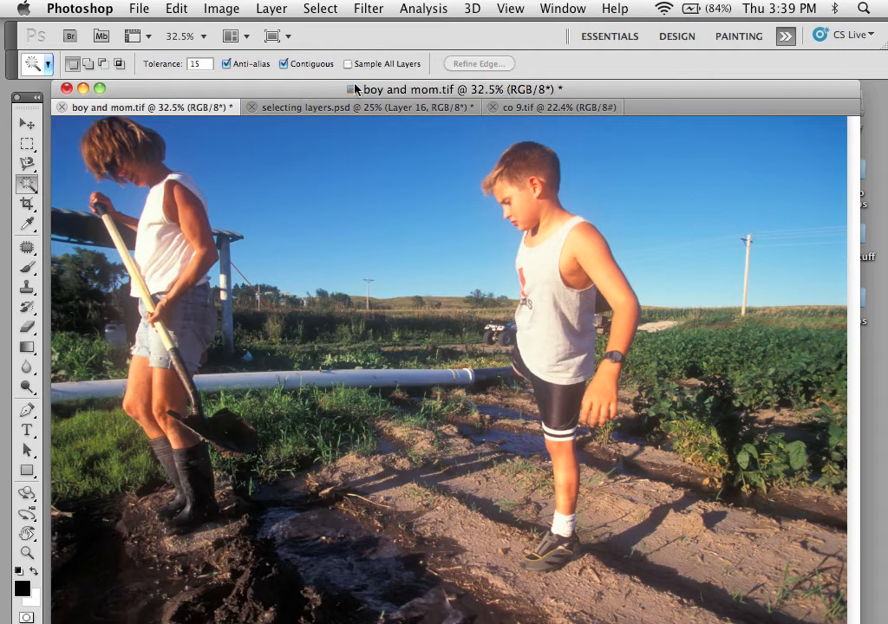
Switch to the selecting layers.psd document and display its layer list above the collage
click(344, 109)
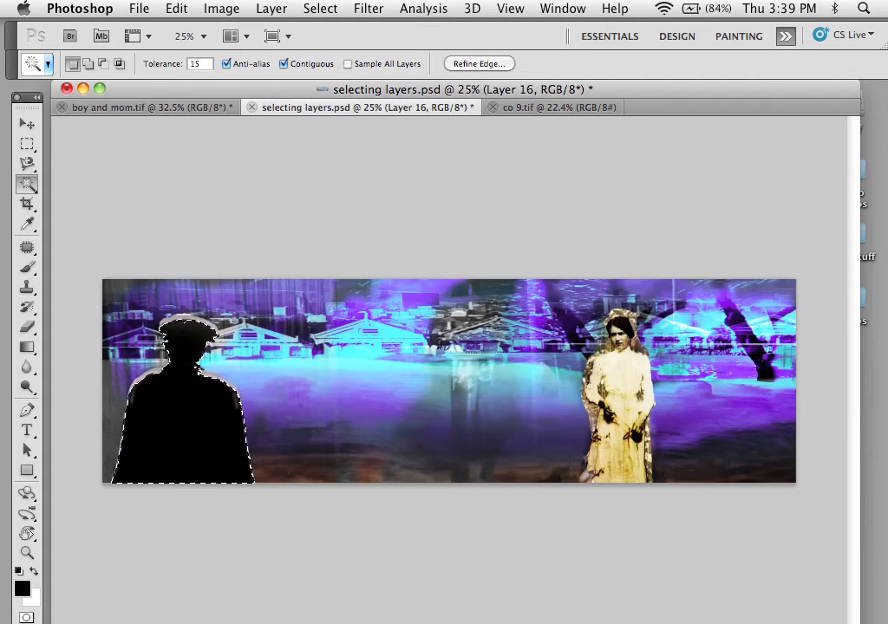
key(F7)
drag(359, 352, 693, 113)
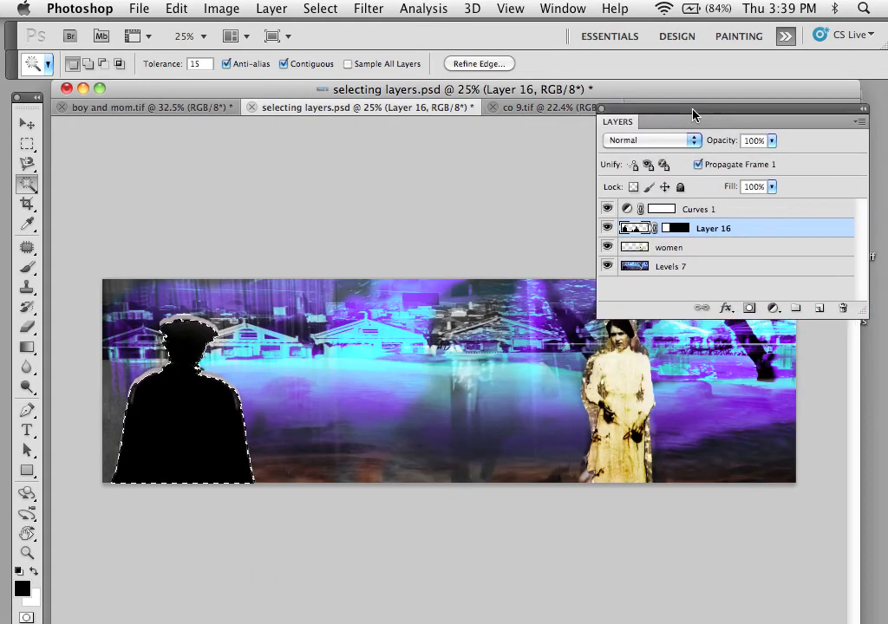
Hide and show Layer 16, the women layer and the Levels 7 layer in turn to examine what each contains
click(608, 228)
click(608, 228)
click(609, 248)
click(608, 248)
click(609, 267)
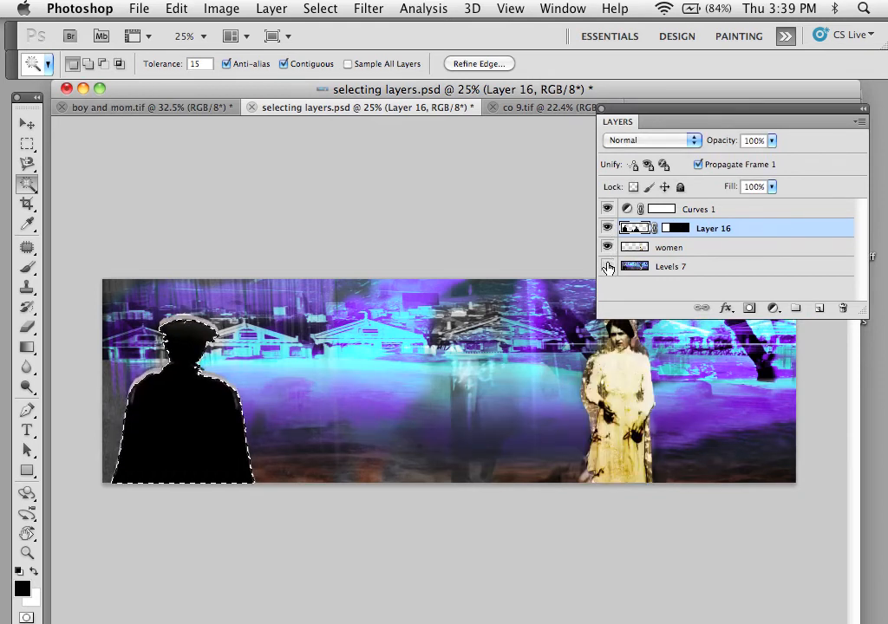
click(607, 267)
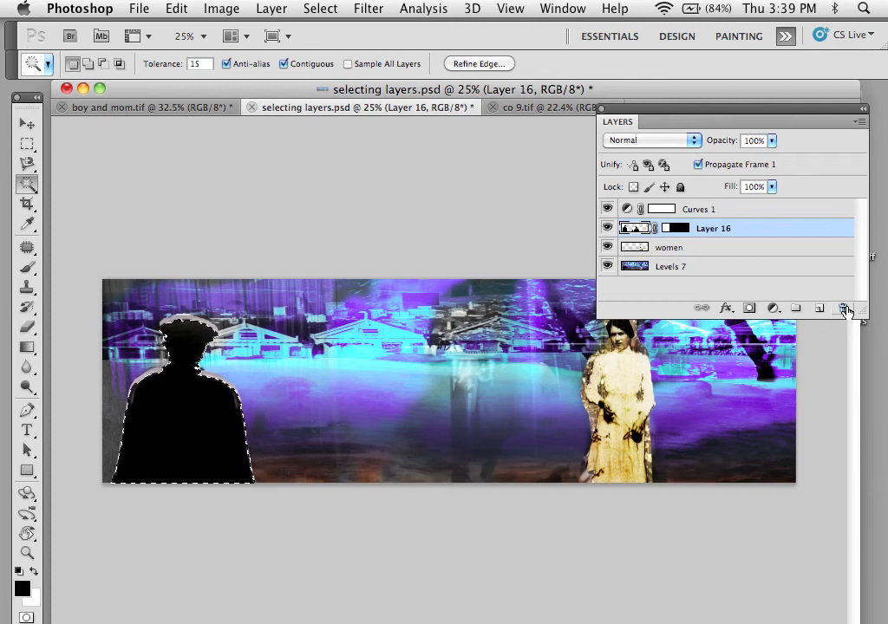
Turn on Sample All Layers, sample parts of the purple background and the black figure with the Magic Wand, then deselect
key(super+d)
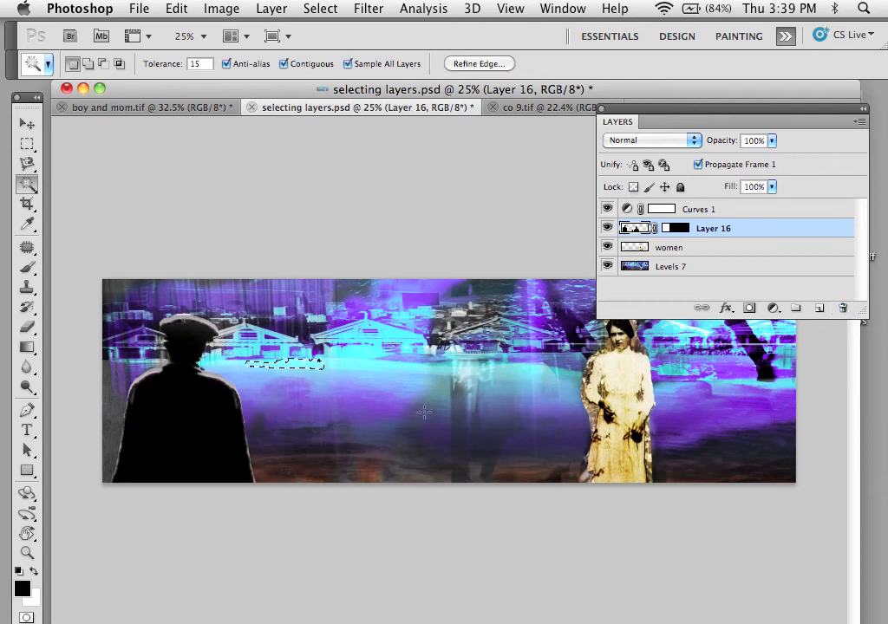
click(351, 406)
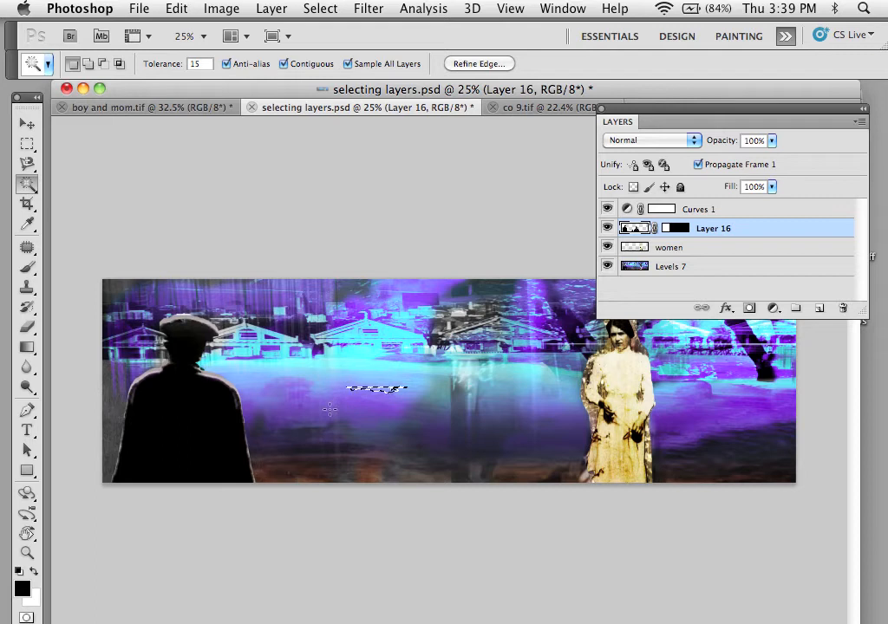
click(176, 422)
key(super+d)
key(super+d)
Raise the tolerance to 44 and sample the background, then select the black figure on Layer 16 with Sample All Layers off
click(356, 407)
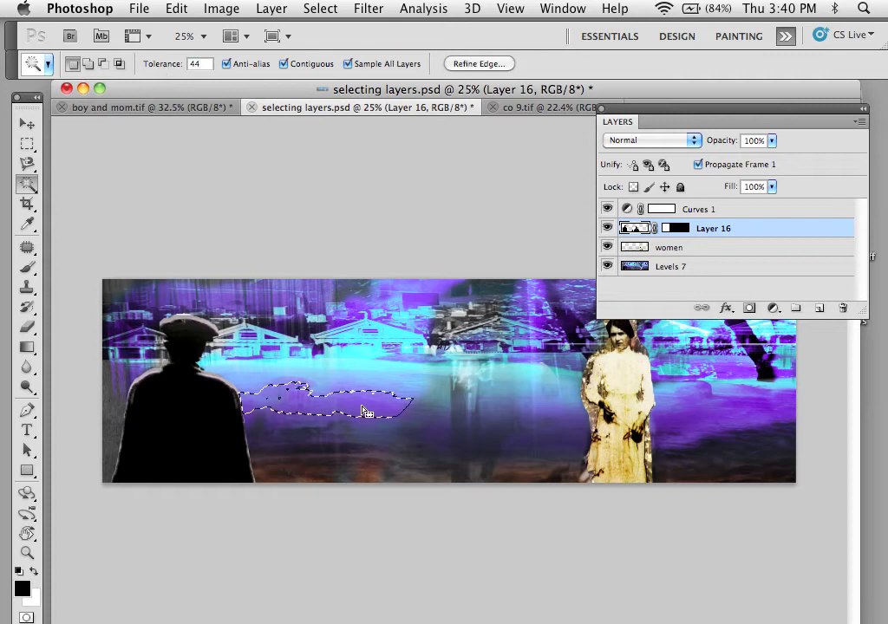
click(365, 367)
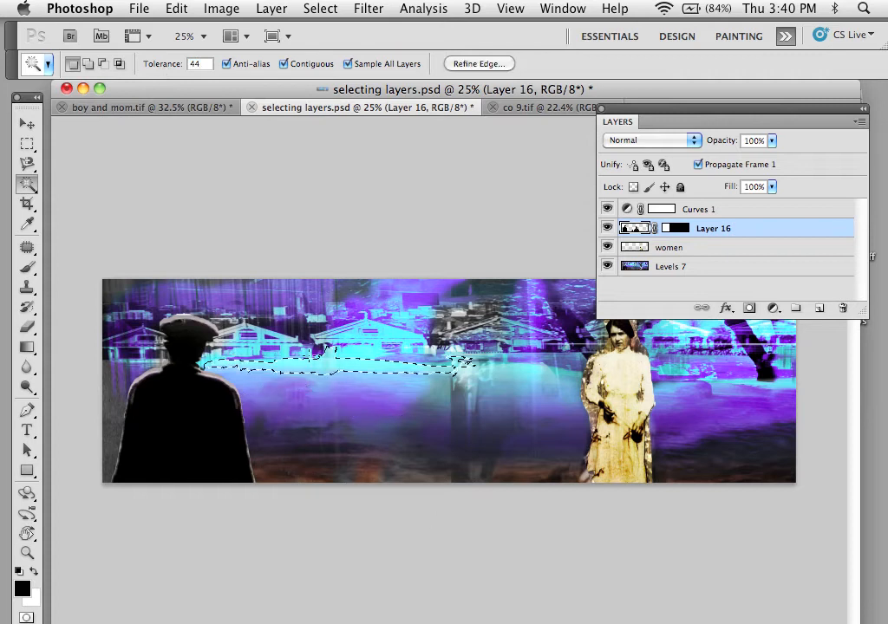
click(366, 65)
click(195, 381)
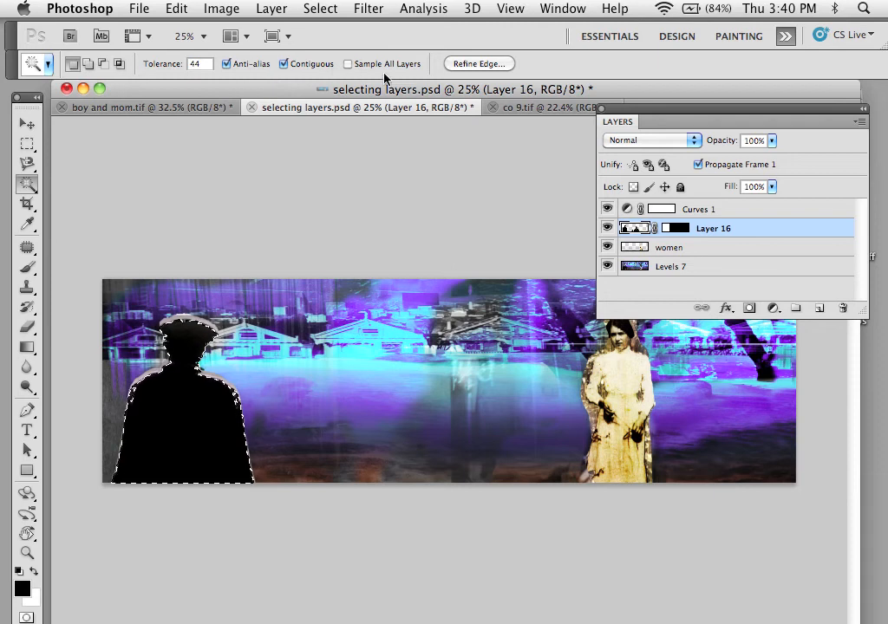
Switch to boy and mom.tif and select the upper sky with the Magic Wand, adding the lower sky on both sides of the boy
click(131, 109)
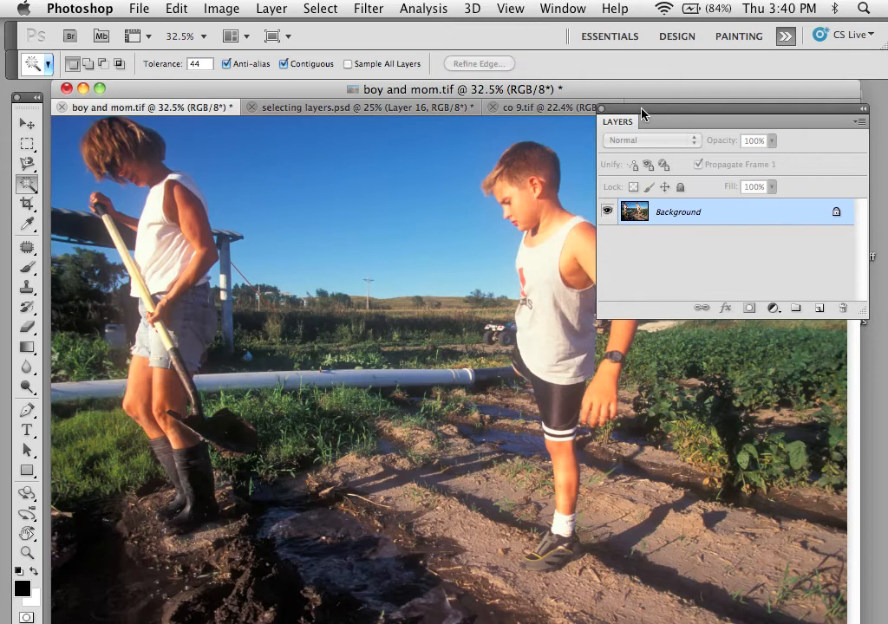
drag(642, 109, 887, 113)
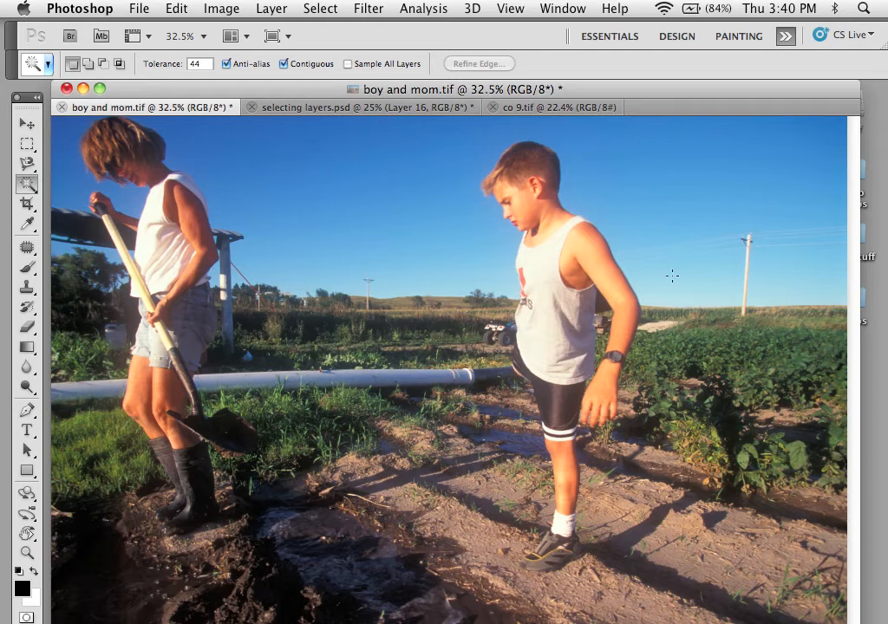
click(326, 169)
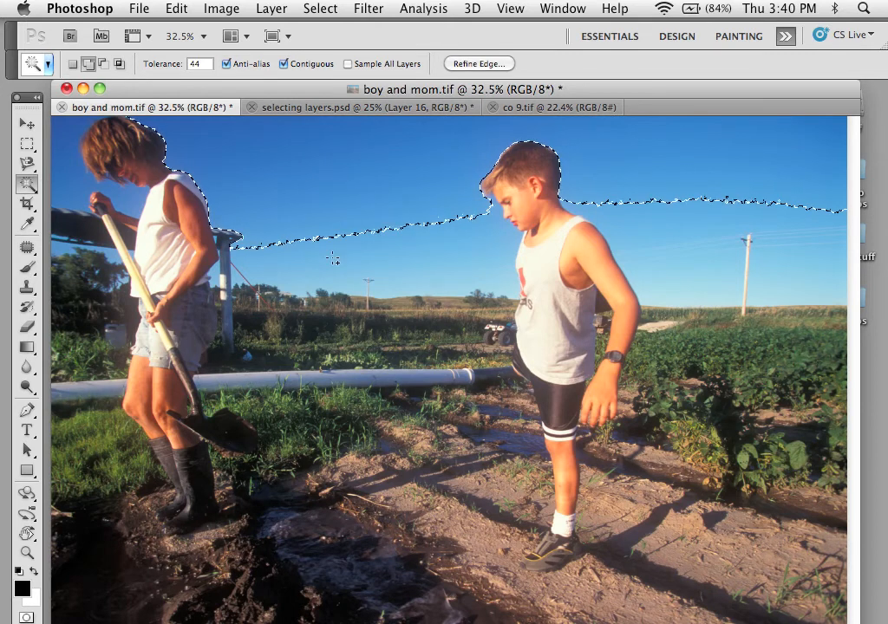
shift+click(505, 284)
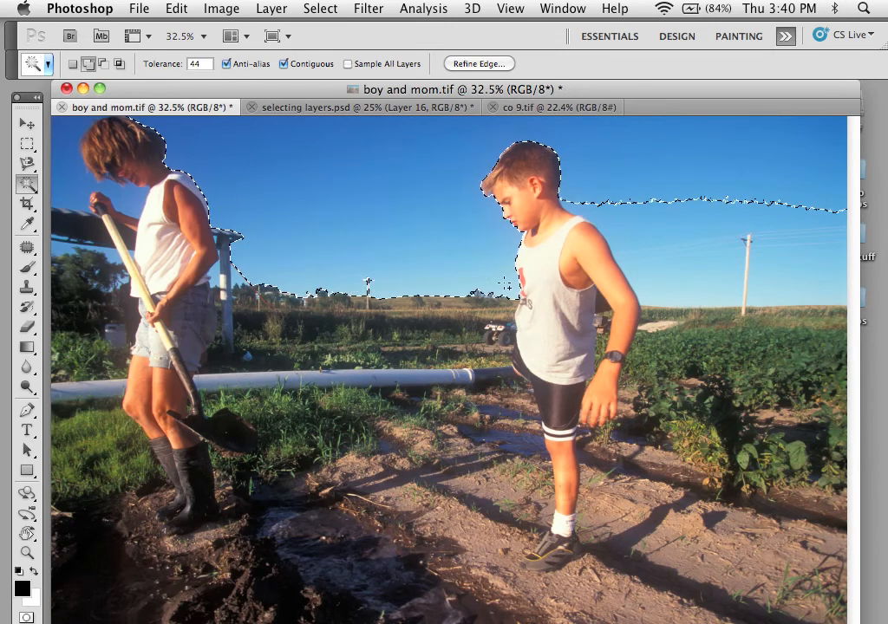
shift+click(658, 269)
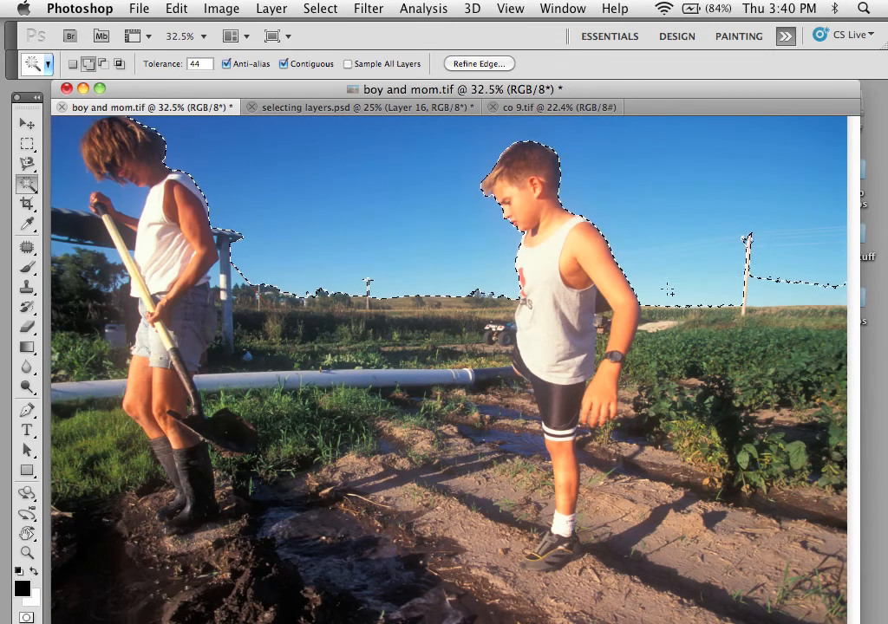
Try adding the plants to the selection and subtracting the middle sky from it, undoing each change
shift+click(700, 330)
key(super+z)
key(alt)
alt+click(617, 177)
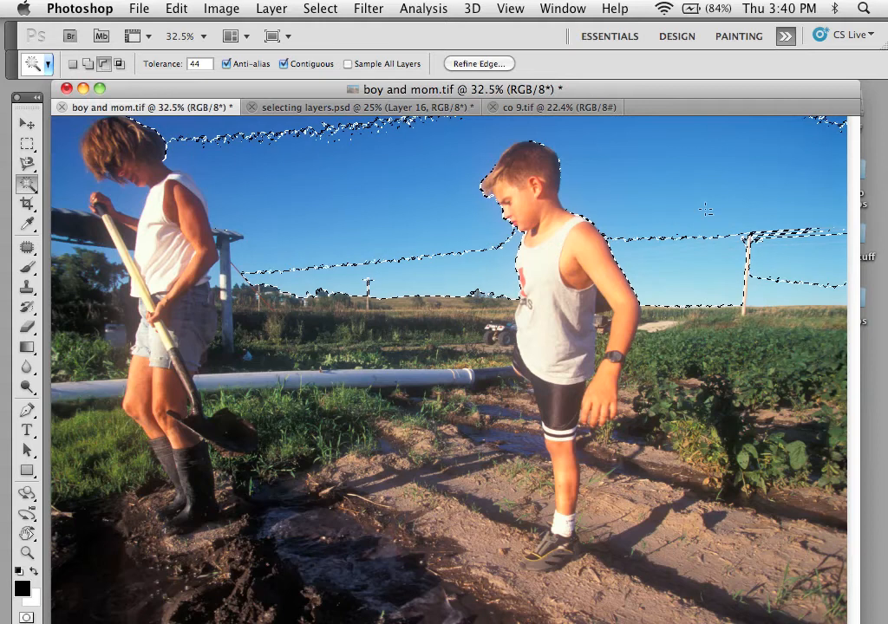
key(super+z)
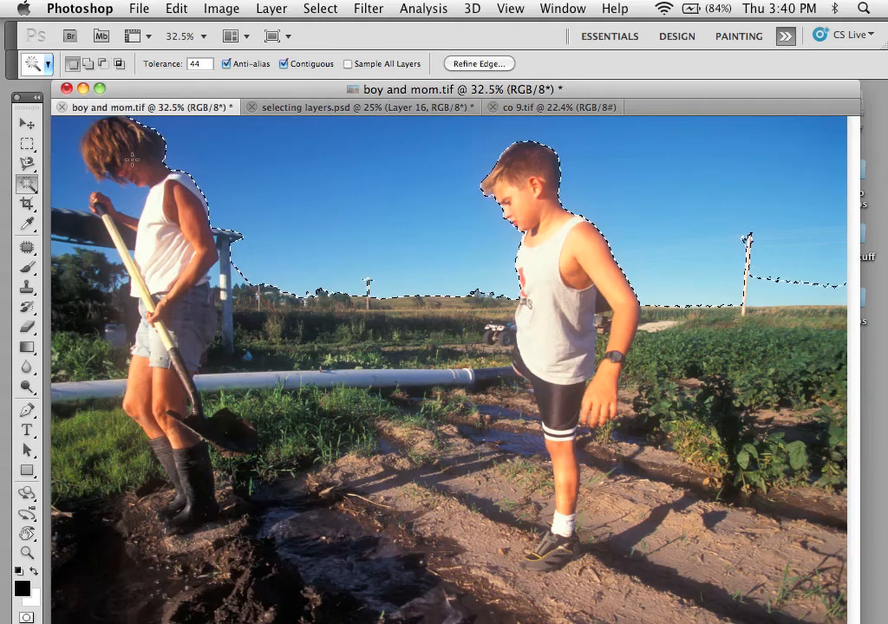
Add the sky behind the woman's head and the sky strip beneath the roof to the selection
shift+click(64, 162)
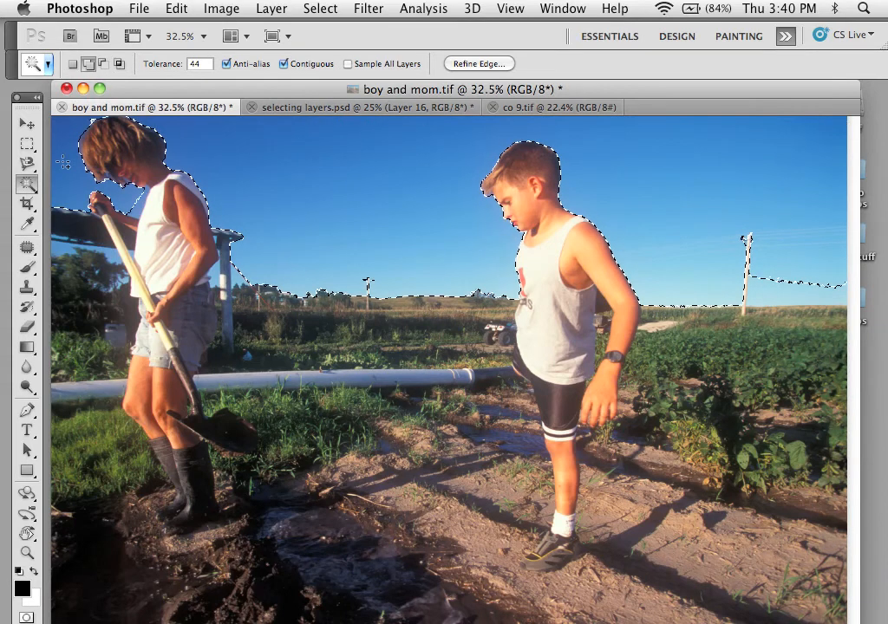
shift+click(73, 251)
Add the remaining sky gaps around the woman's chin, arm, shovel handle and roof post to the selection, undoing a stray addition in the trees
key(z)
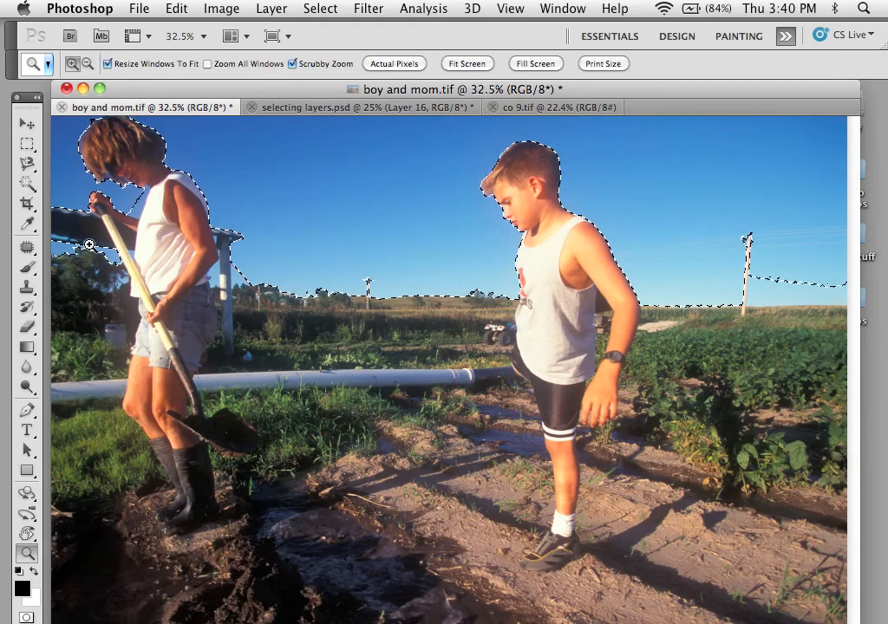
click(252, 276)
key(super+equal)
key(super+equal)
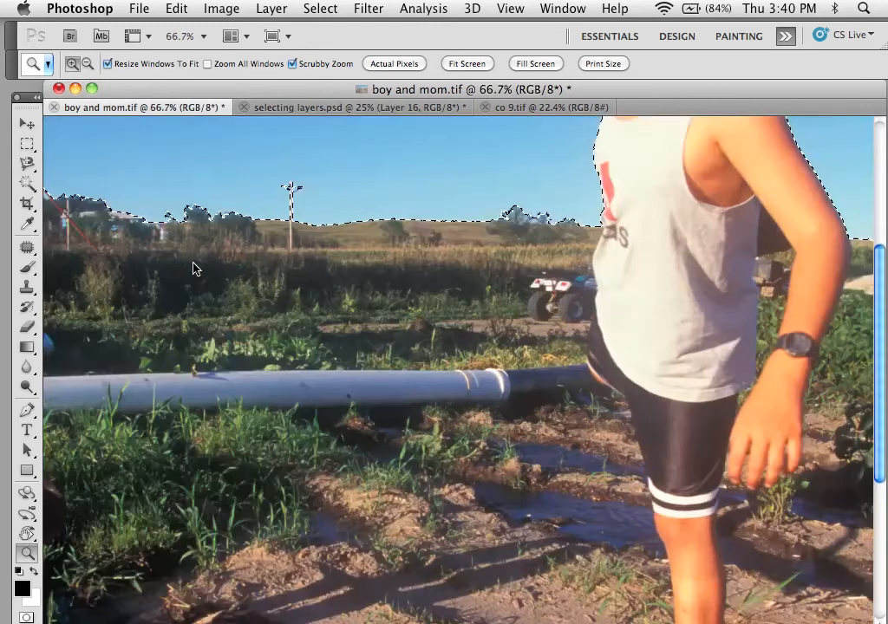
drag(247, 296, 604, 463)
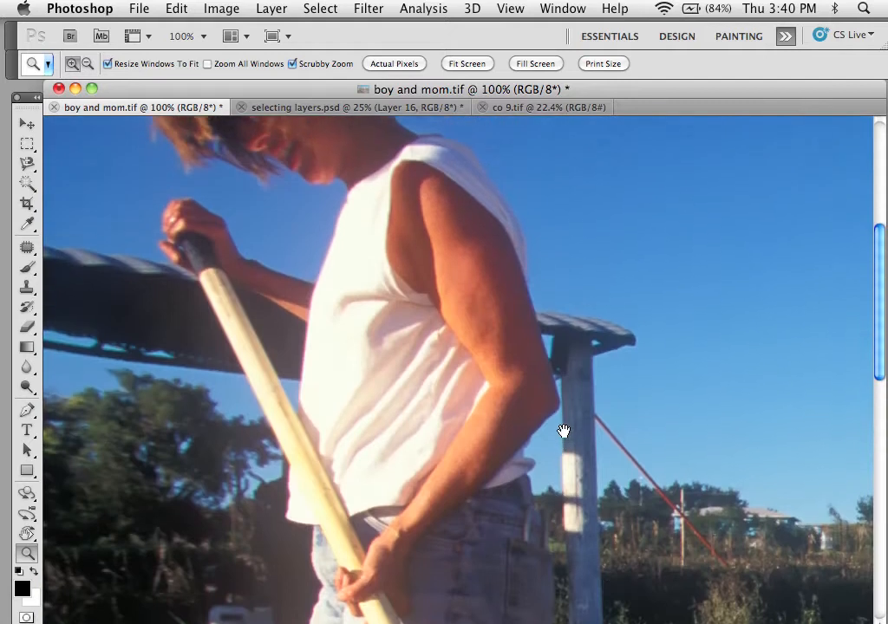
key(w)
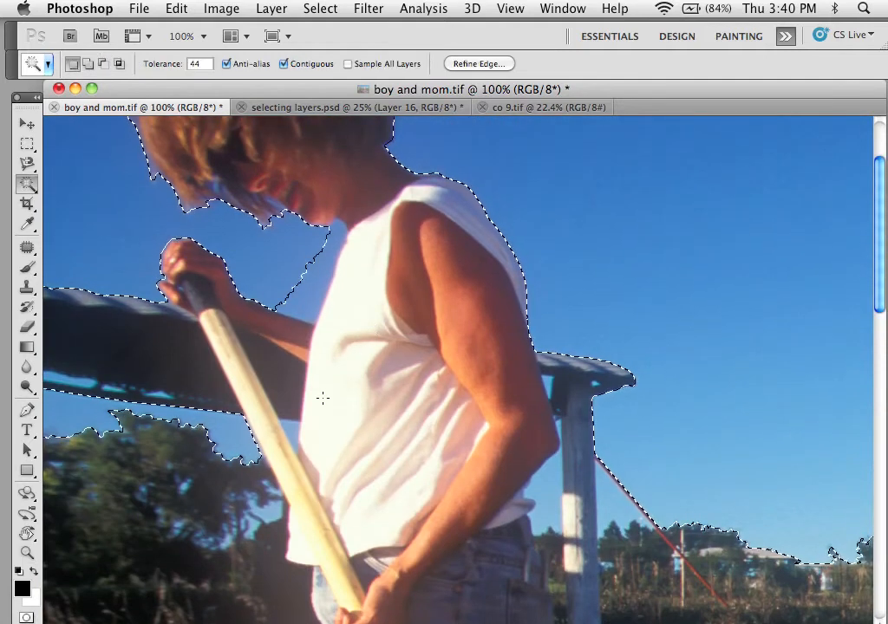
key(shift)
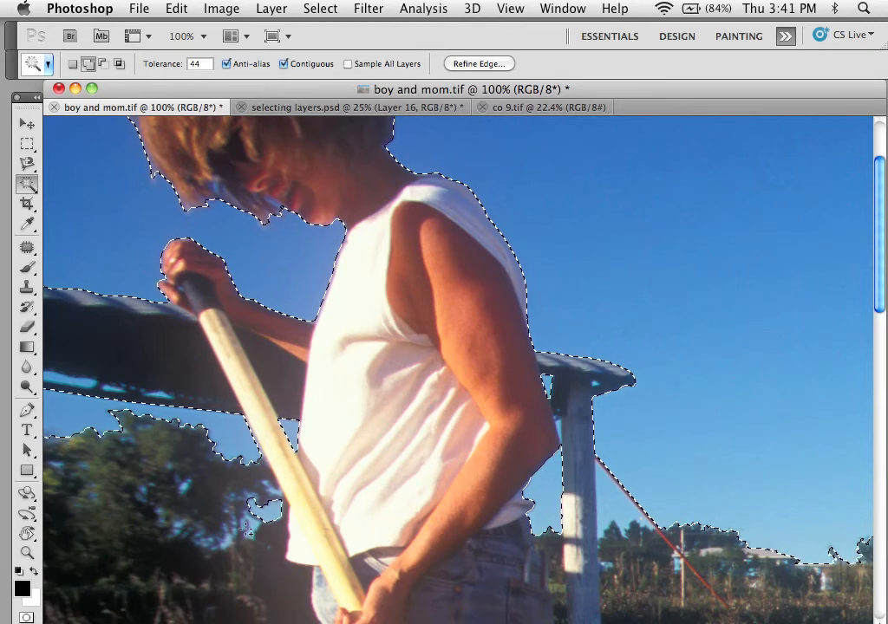
click(242, 541)
key(super+z)
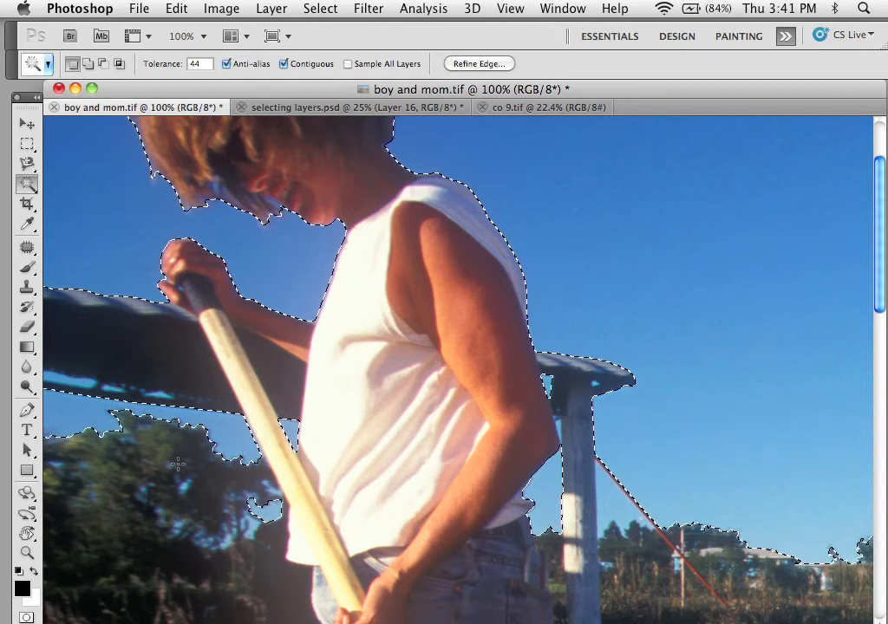
Check the selection edge around the boy and horizon, and add the sky around the utility pole beneath the power lines
drag(718, 405, 154, 333)
drag(590, 218, 468, 396)
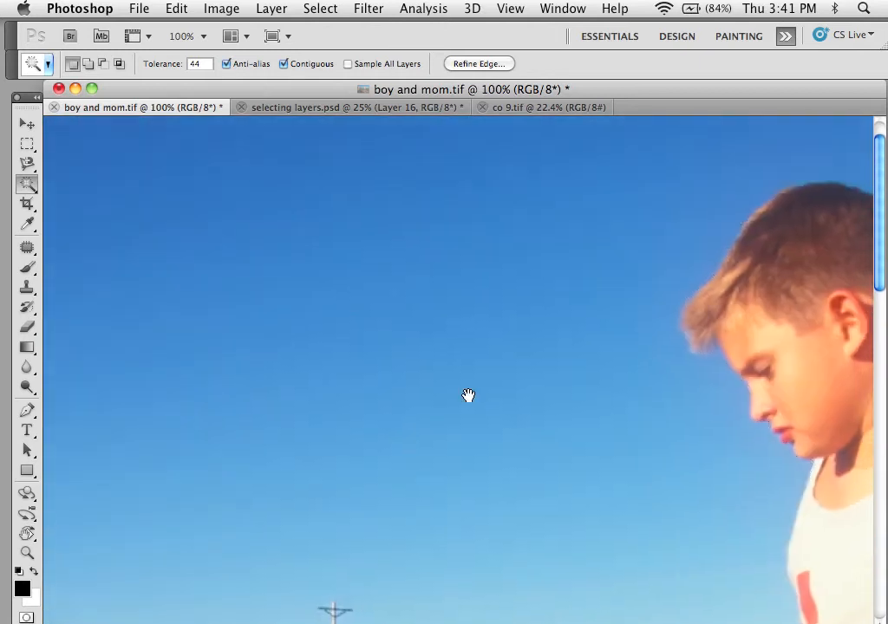
drag(612, 480, 416, 273)
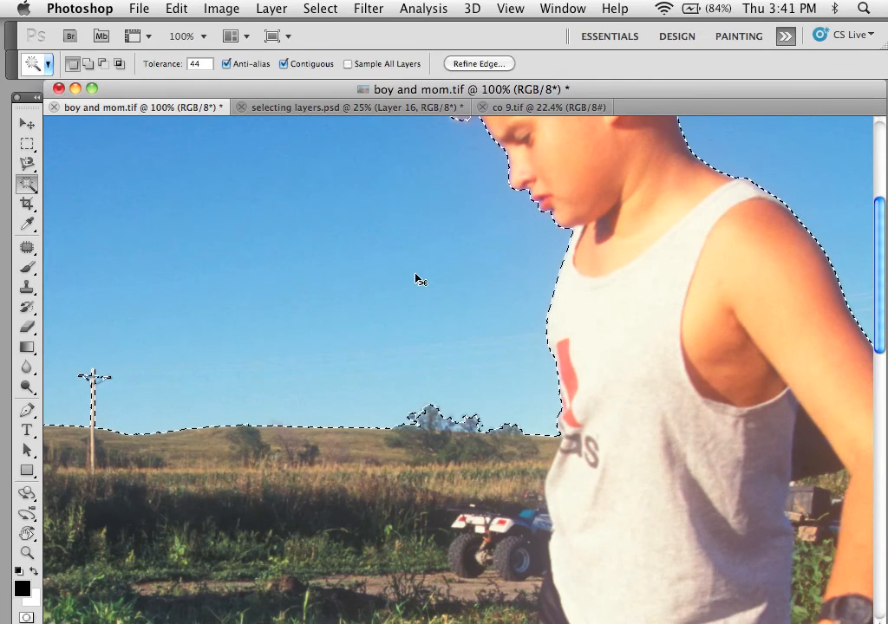
key(super+minus)
key(super+minus)
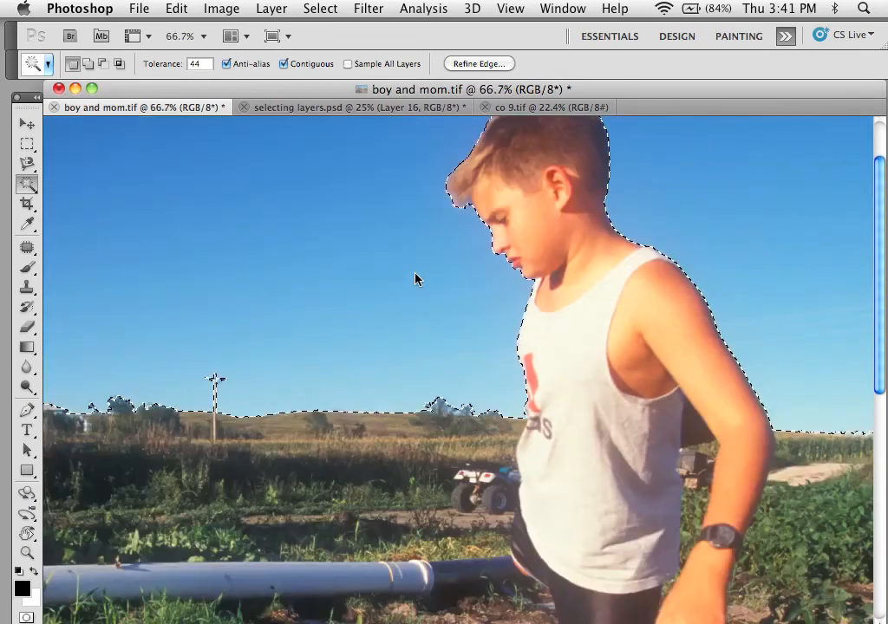
drag(625, 378, 491, 354)
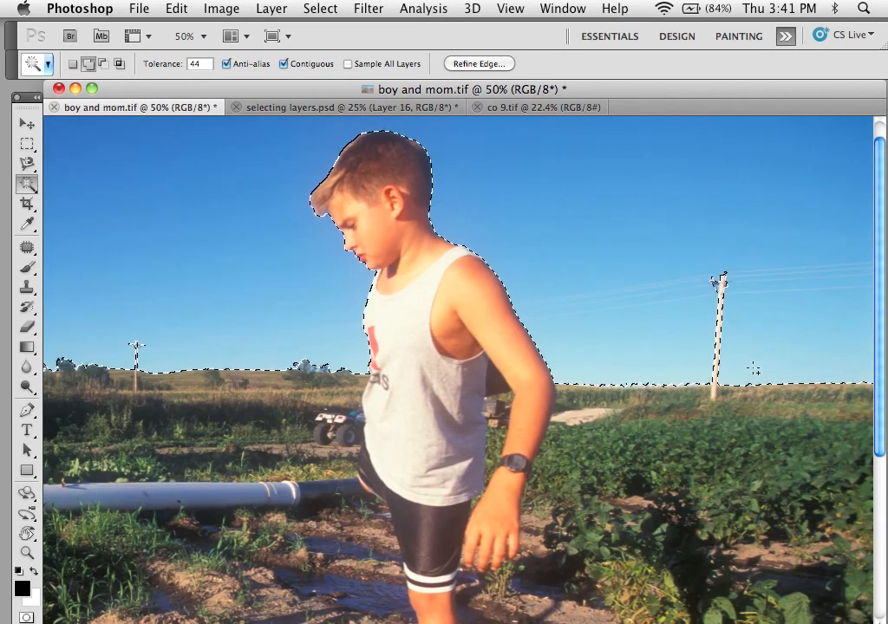
shift+click(708, 351)
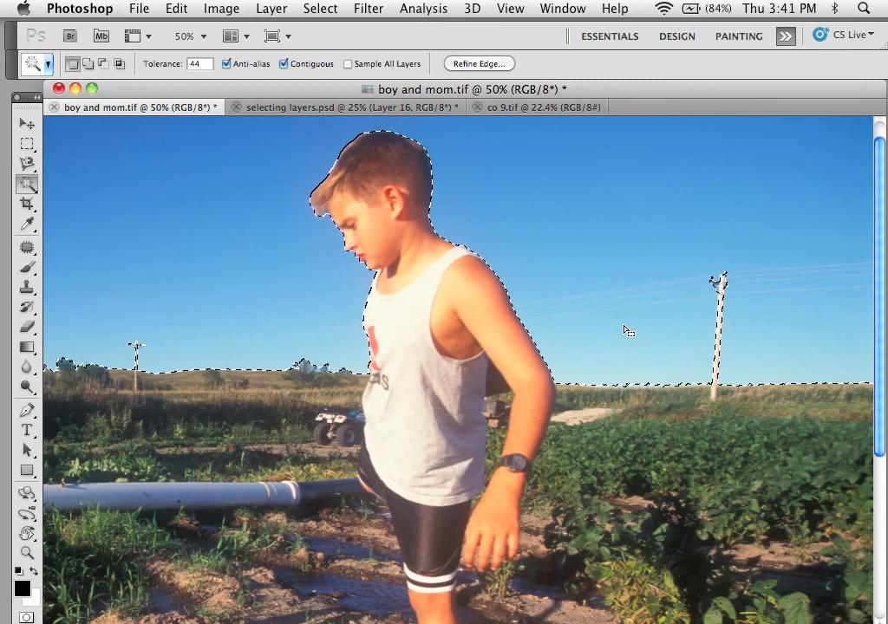
key(super+minus)
key(super+minus)
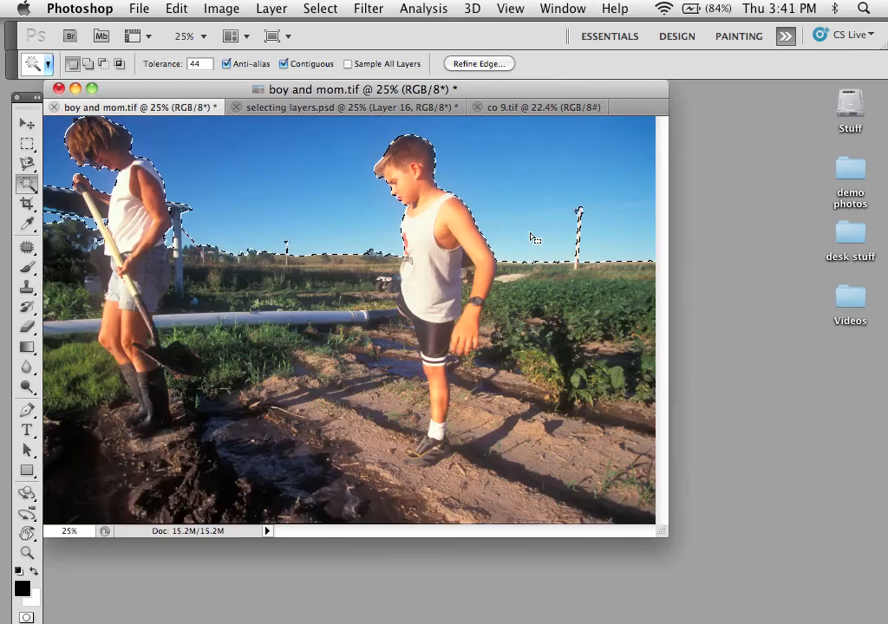
Switch to co 9.tif, select and copy the entire image, and return to boy and mom.tif
click(520, 109)
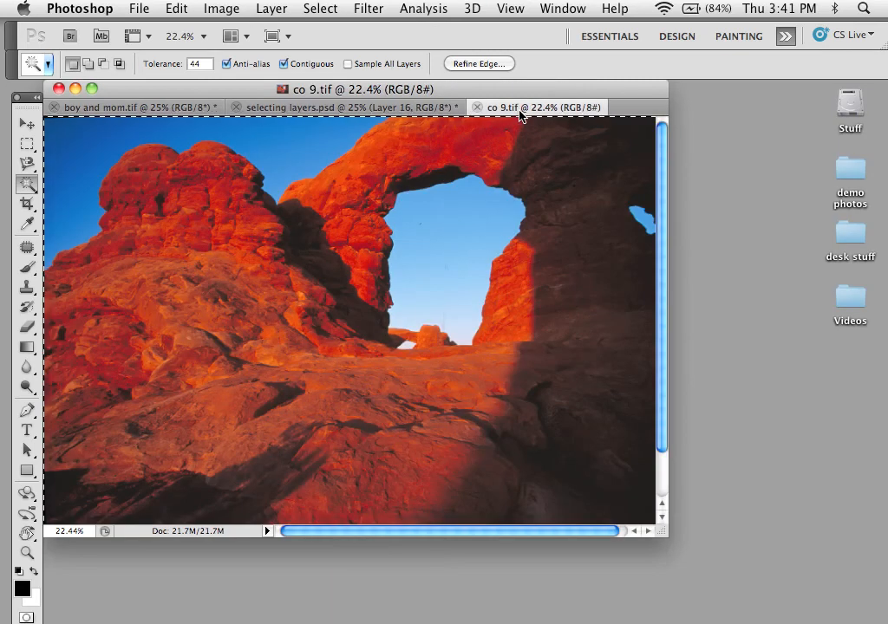
click(151, 108)
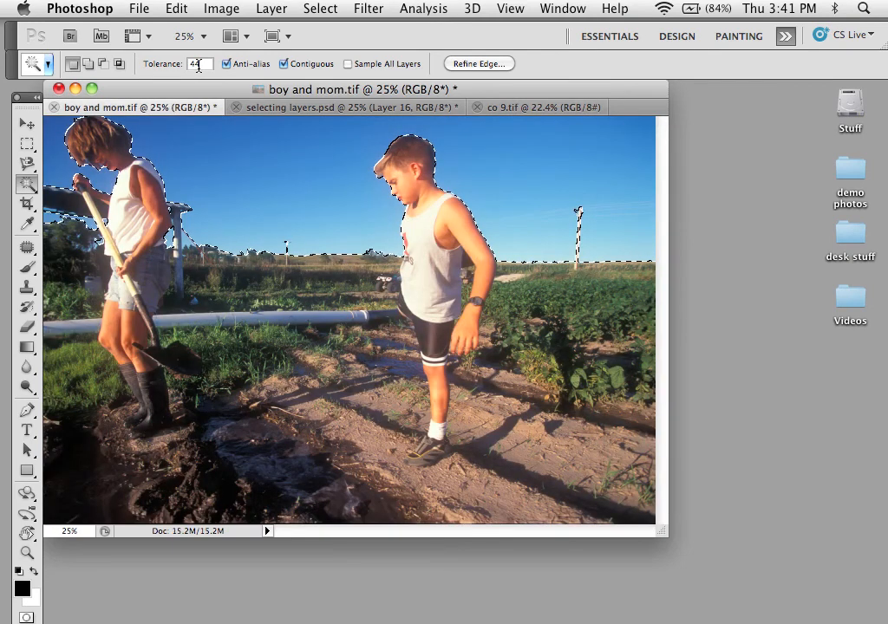
key(Tab)
key(super+d)
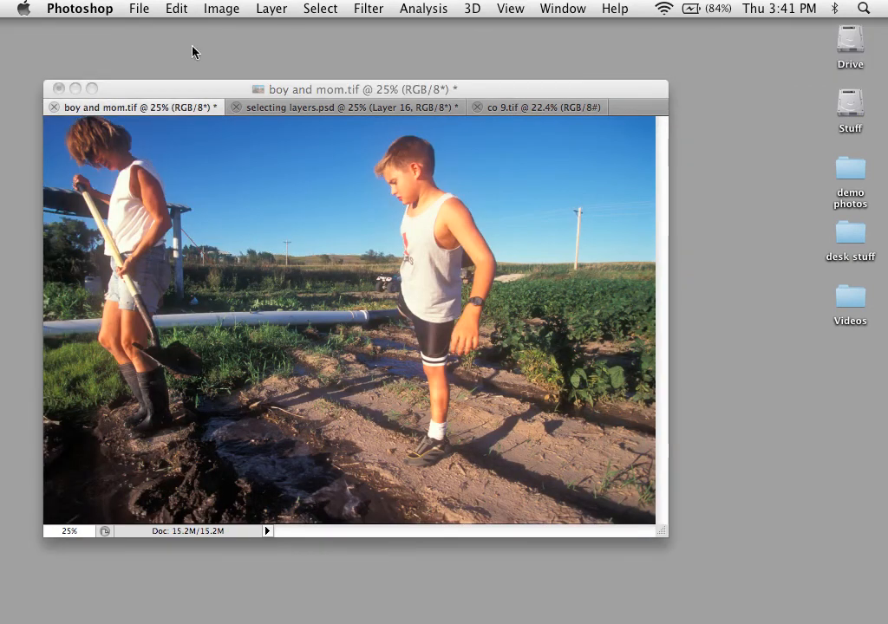
key(Tab)
key(super+shift+d)
Paste the copied rock arch image into the sky selection using Paste Into
click(209, 8)
mouse_move(182, 11)
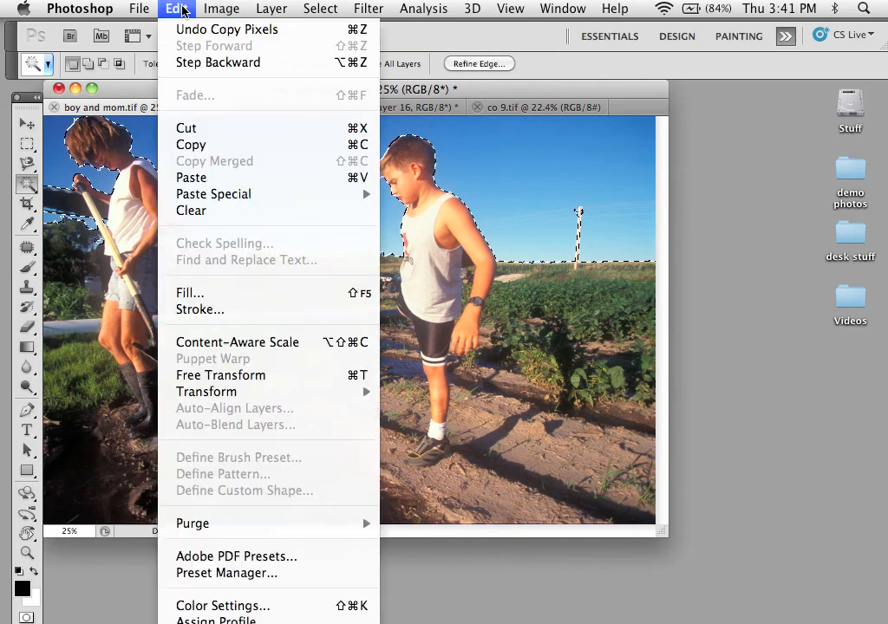
mouse_move(286, 194)
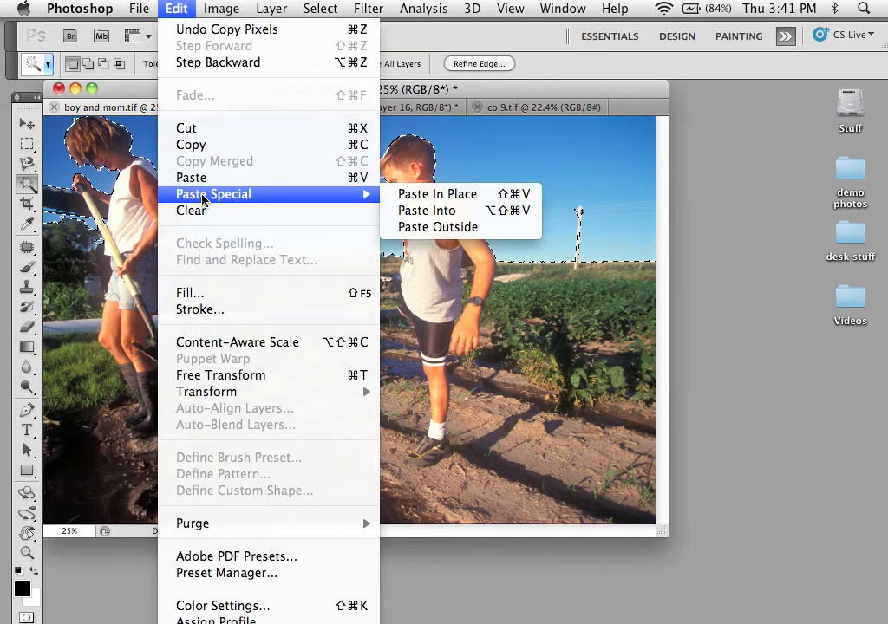
click(427, 211)
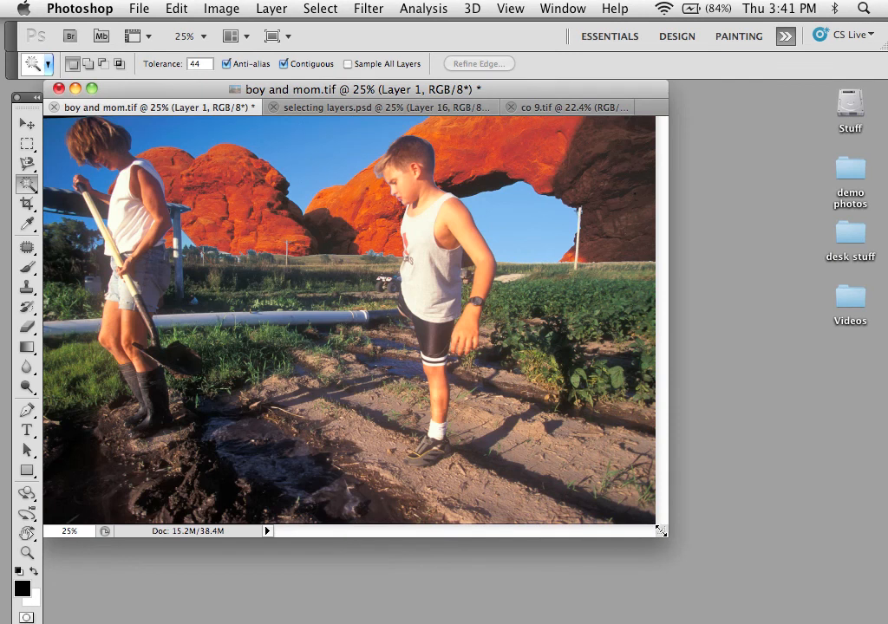
Enlarge the document window and shift the pasted rock arch within the sky so its opening sits behind the boy
drag(659, 533, 865, 619)
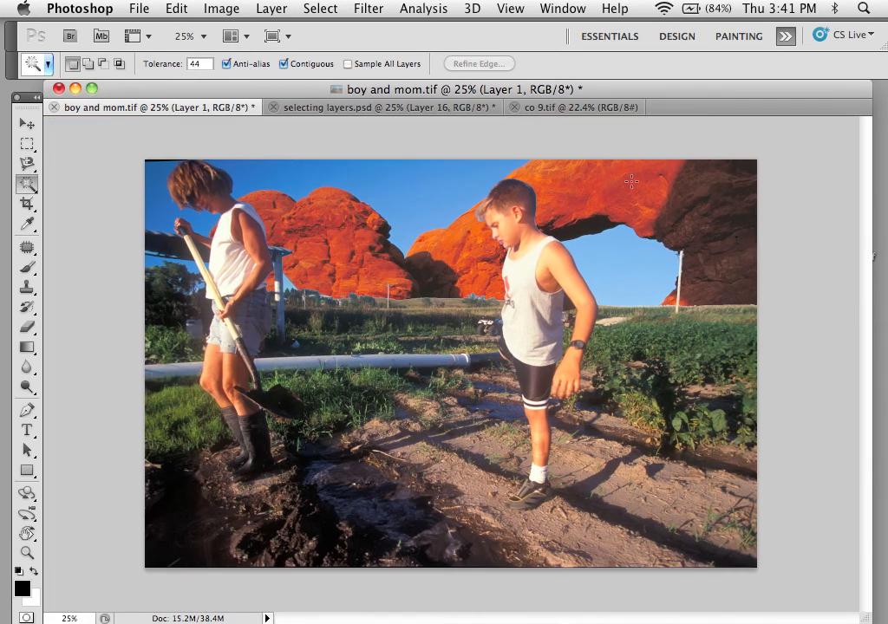
key(v)
drag(634, 184, 556, 169)
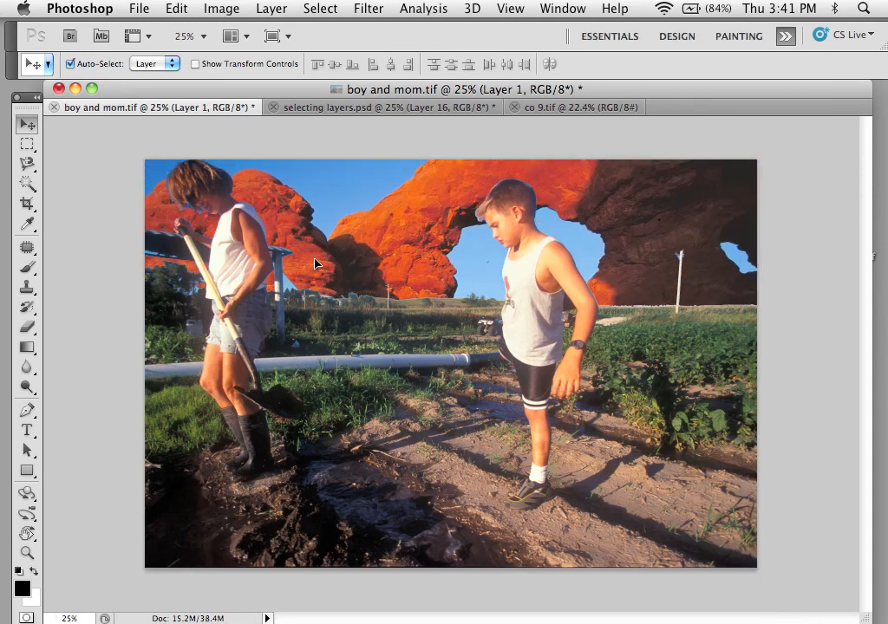
drag(315, 264, 319, 303)
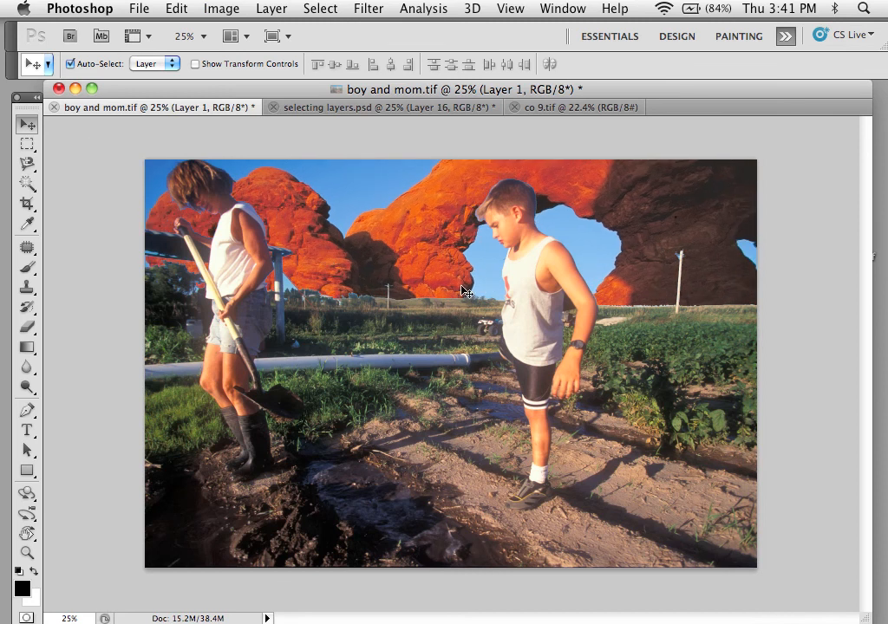